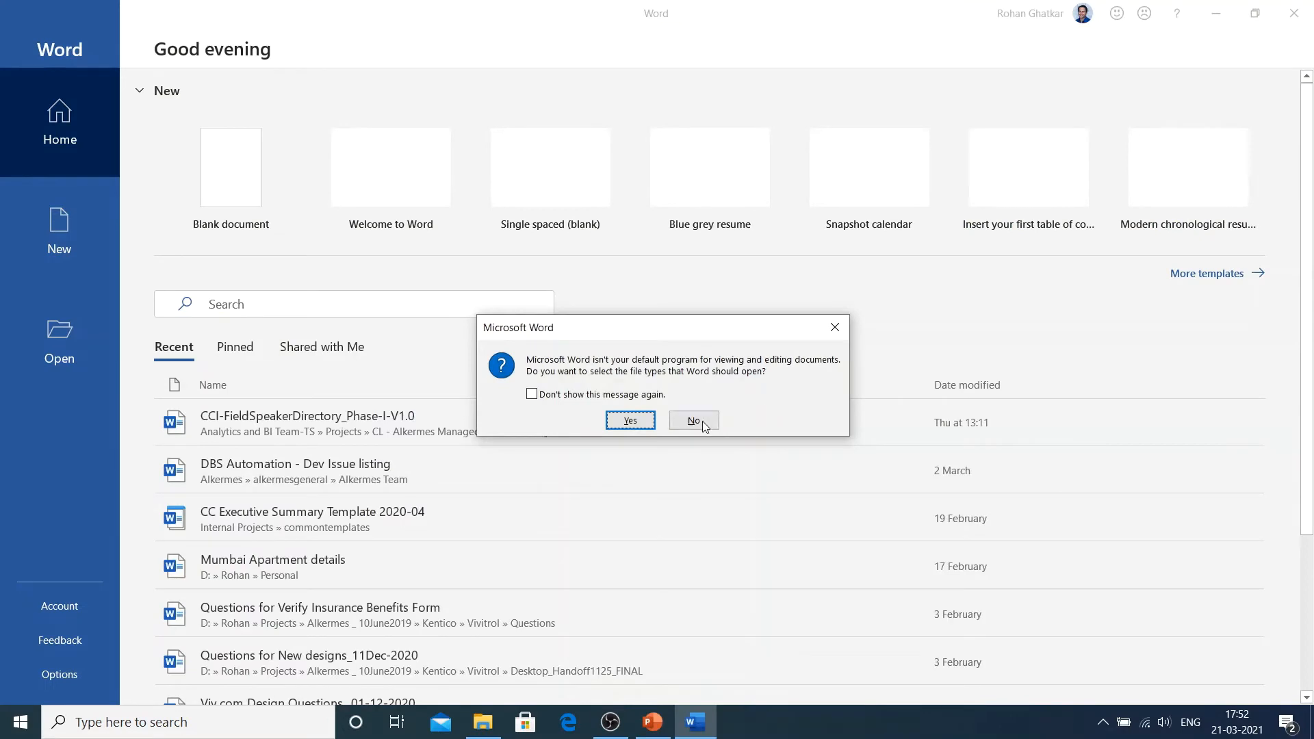
Step: Decline the default-program prompt, create a blank document and paste the cut-out picture of the seated woman
click(703, 424)
click(245, 174)
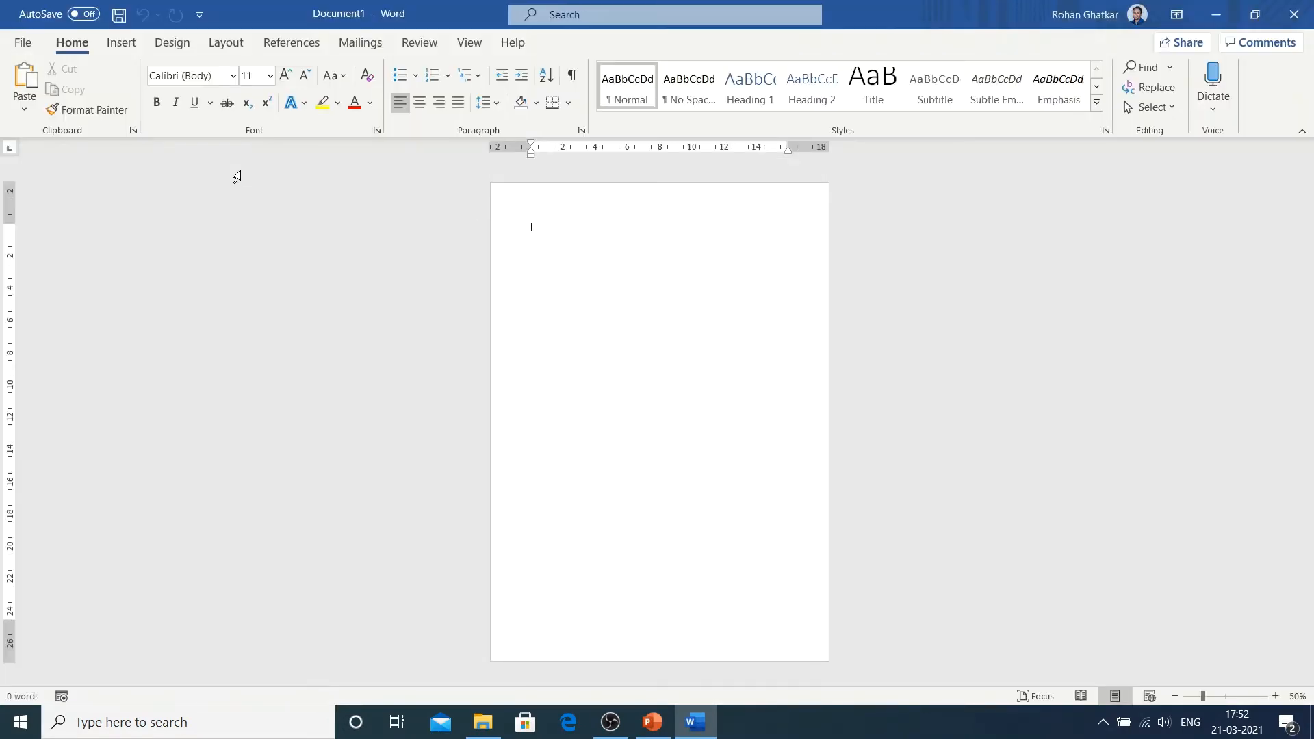
key(ctrl+v)
click(591, 275)
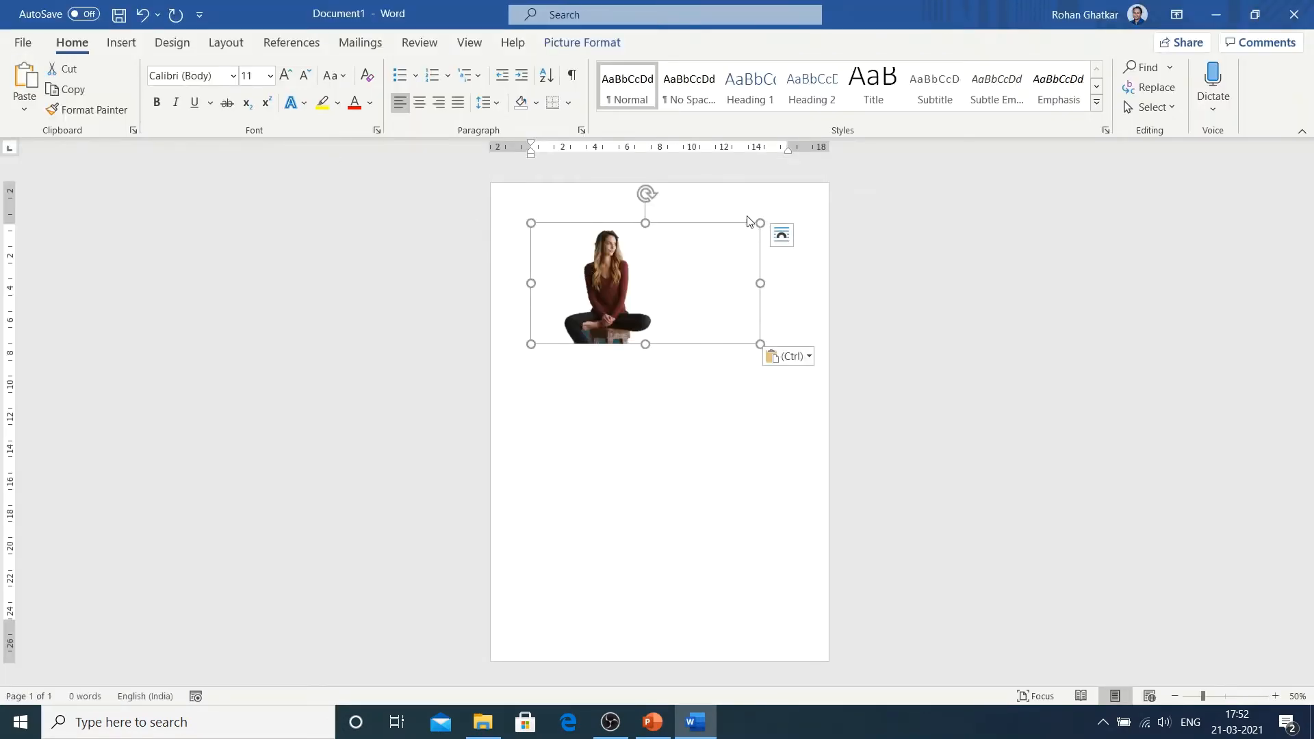
Step: Enlarge the pasted picture beyond the page margin and close the document without saving
drag(758, 223, 777, 182)
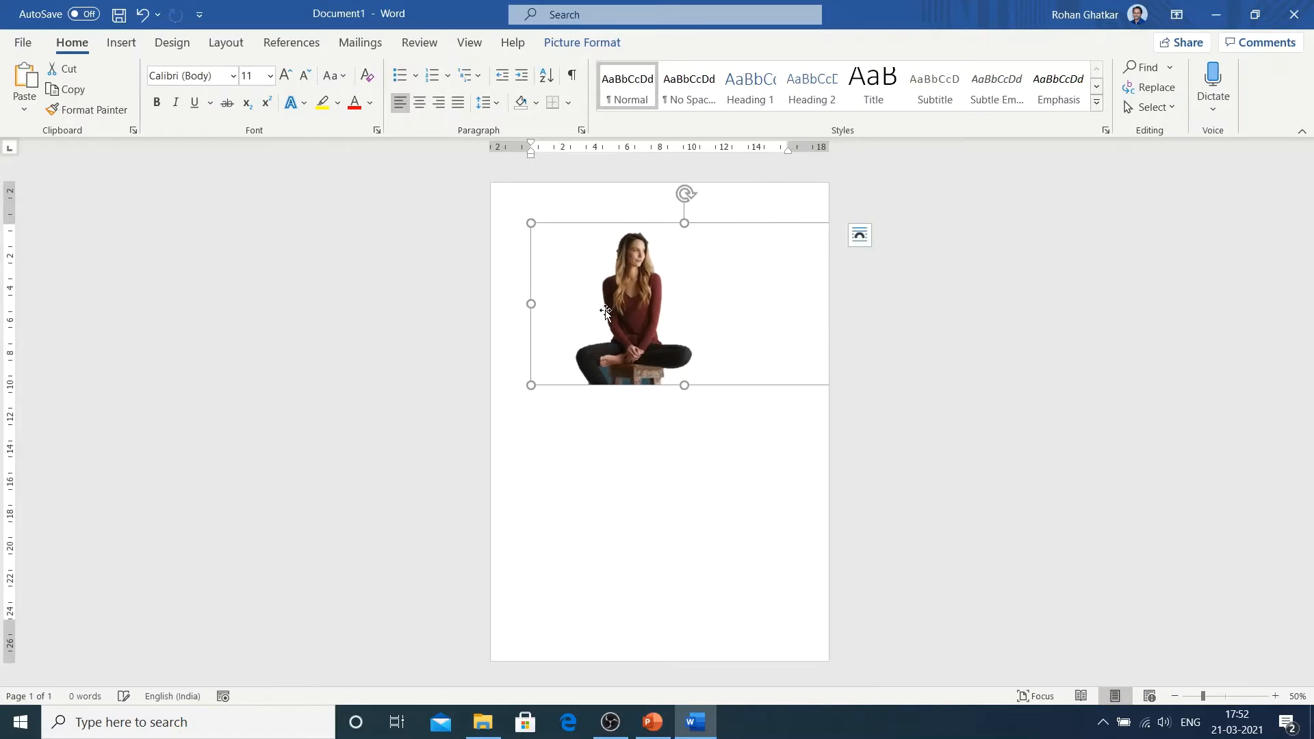
drag(606, 311, 557, 309)
click(1293, 14)
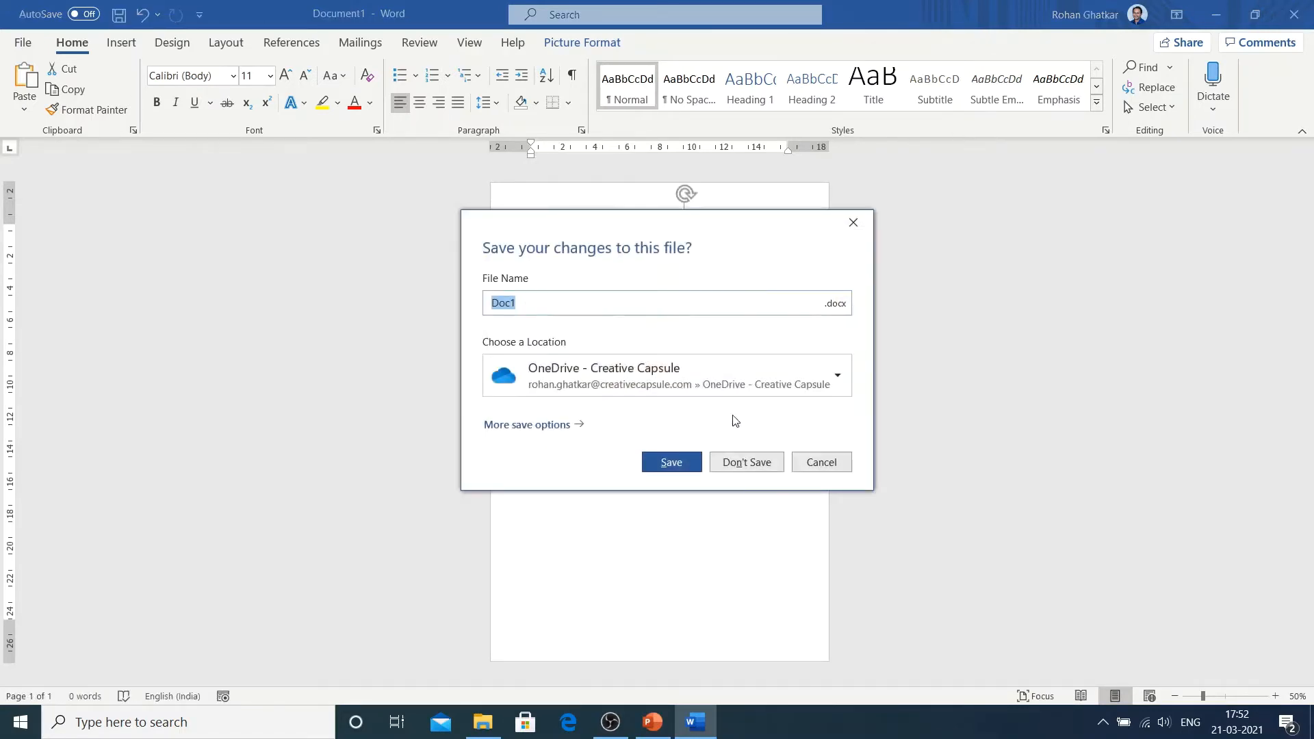
click(748, 463)
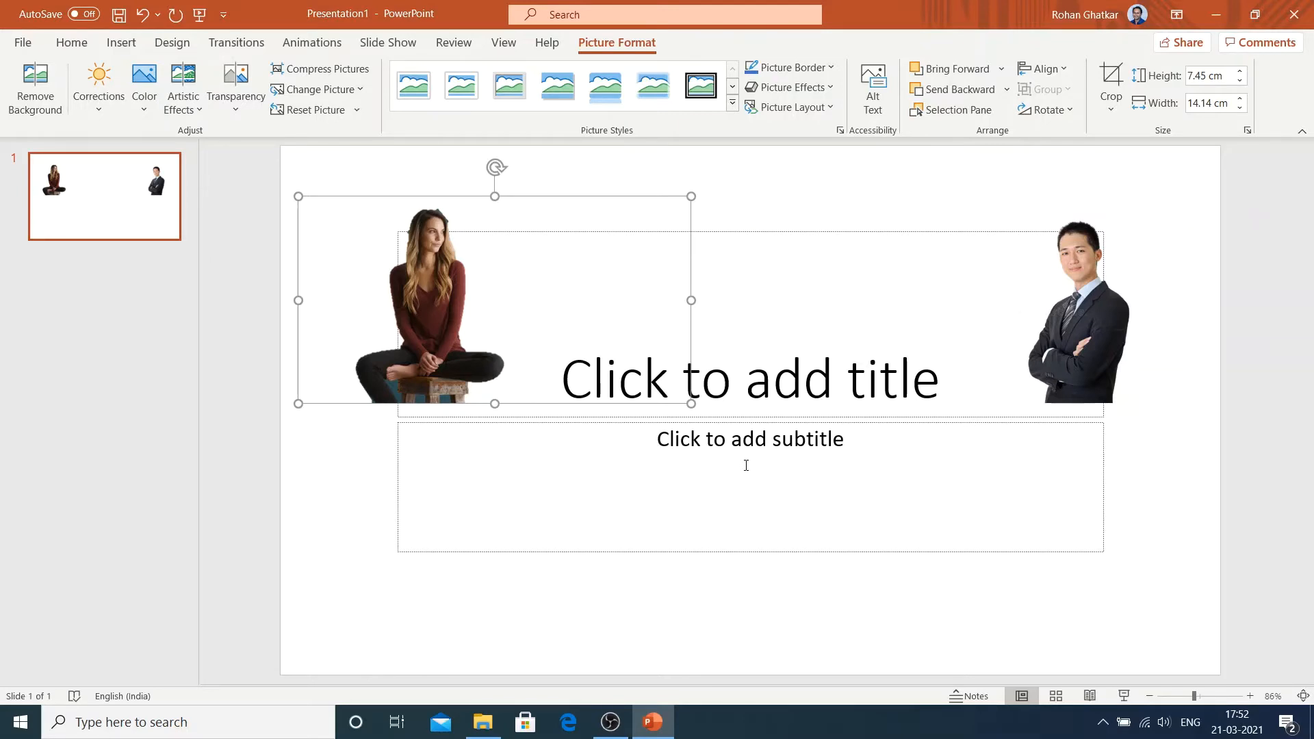
Step: Minimize the presentation, open Paint 3D and start a new blank project
click(1214, 18)
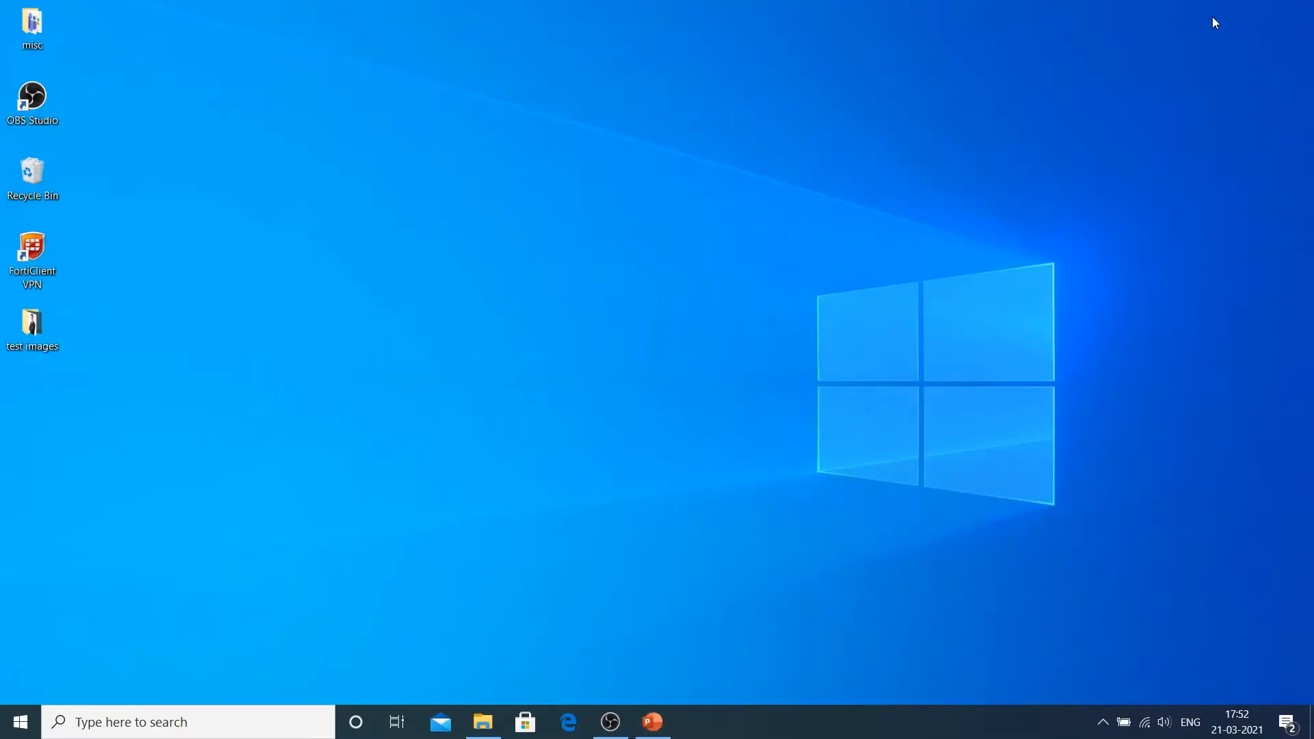
key(super)
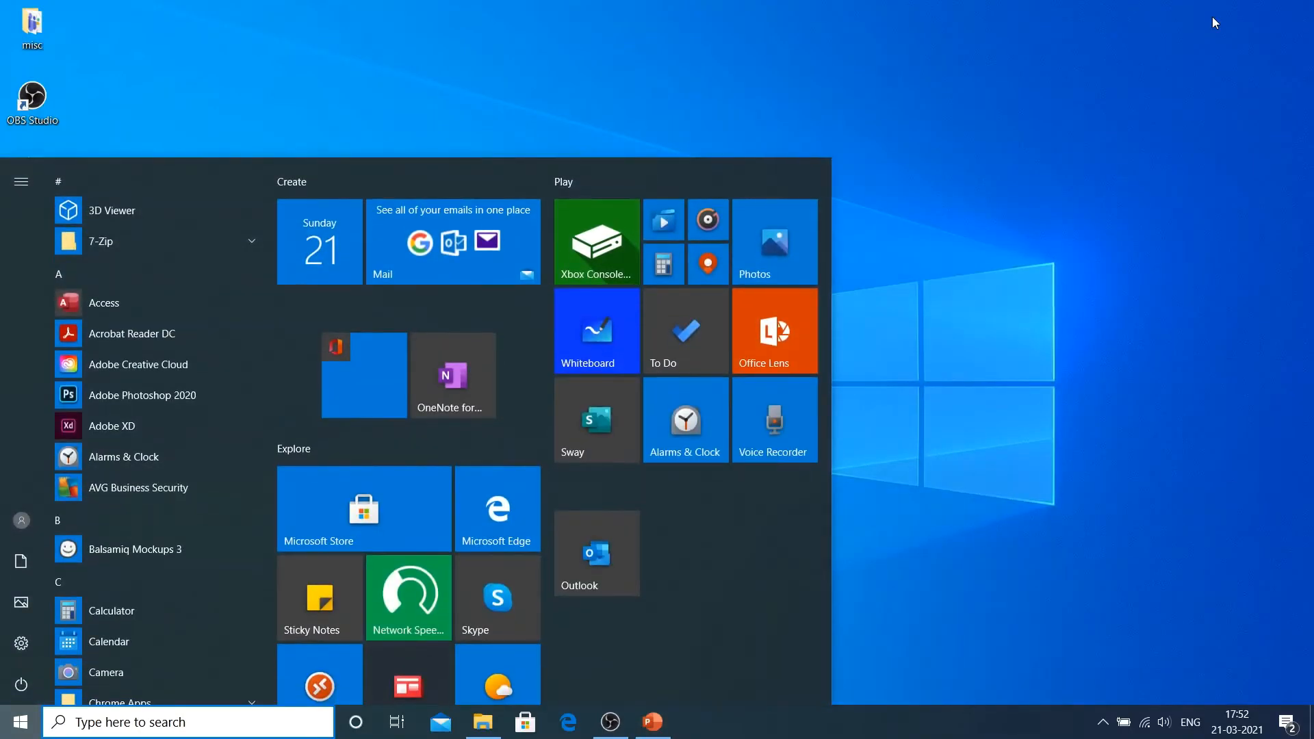
text(paint)
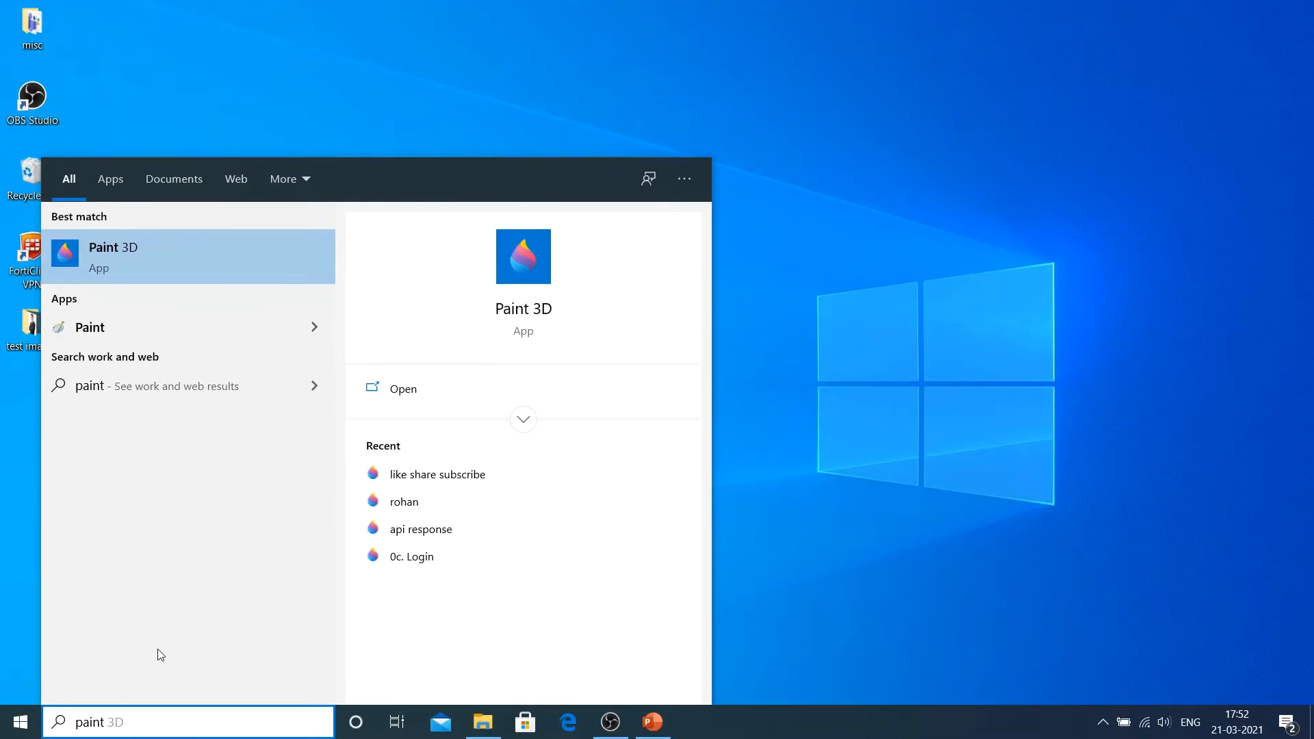
click(163, 262)
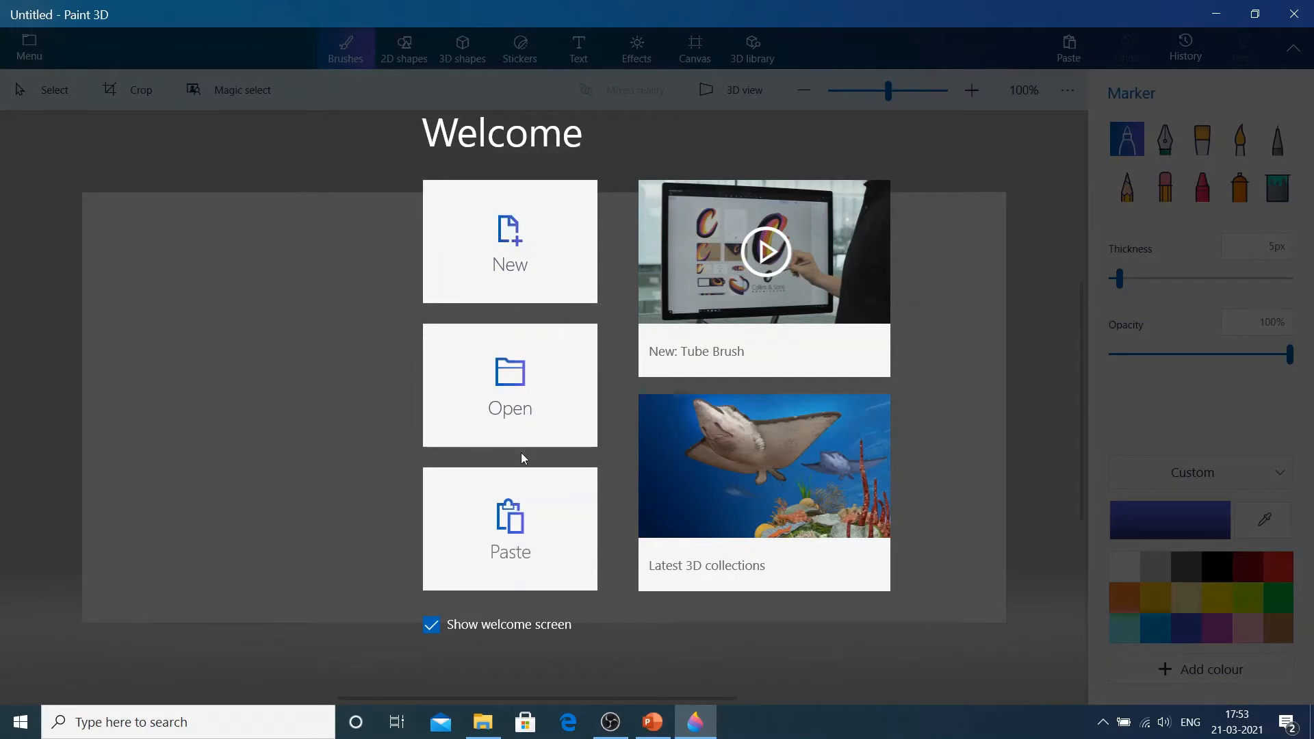
click(499, 245)
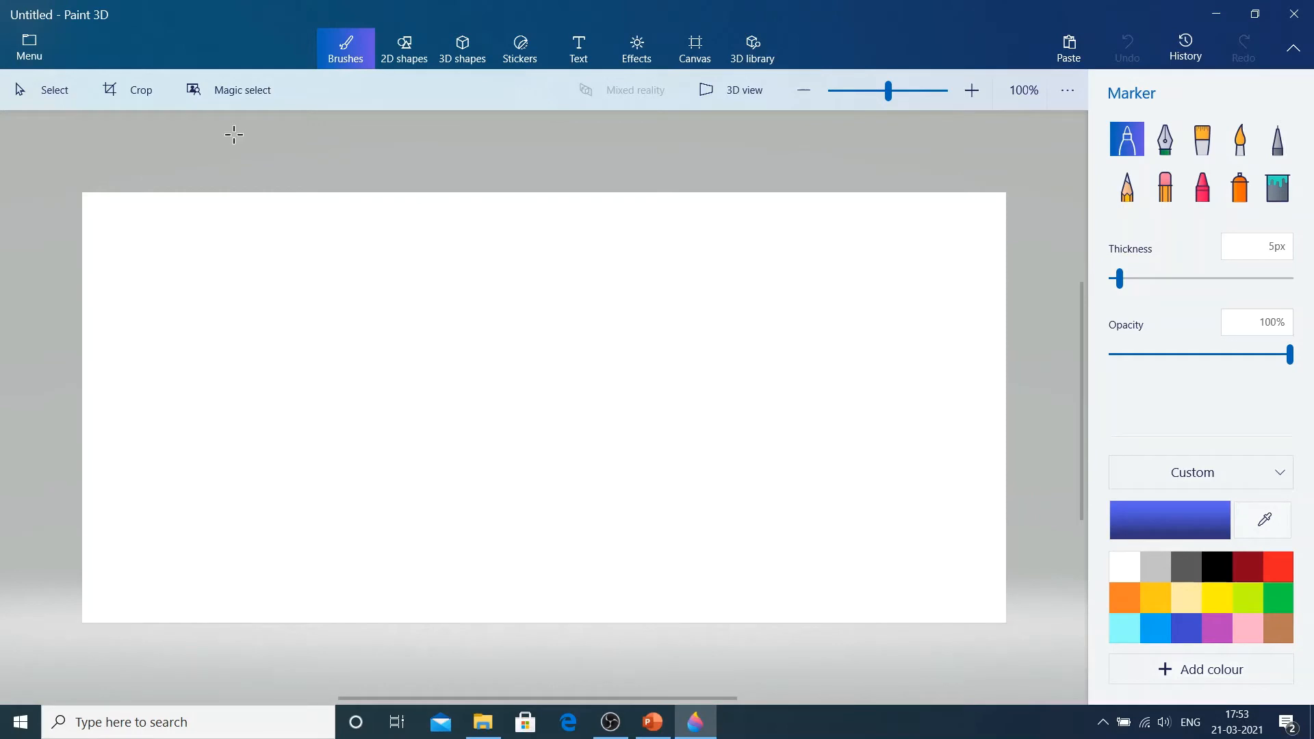
Step: Insert the photo 20200221_105406 from the test images folder onto the canvas
click(482, 722)
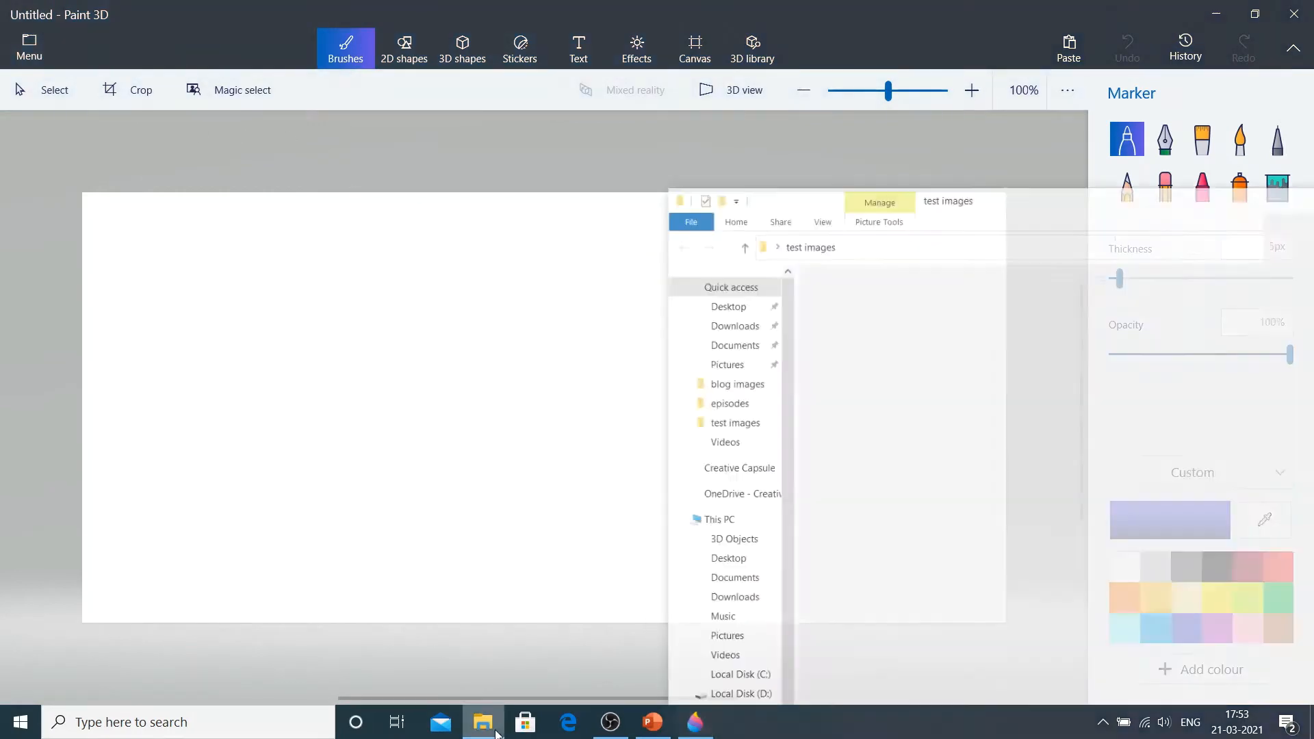
click(889, 291)
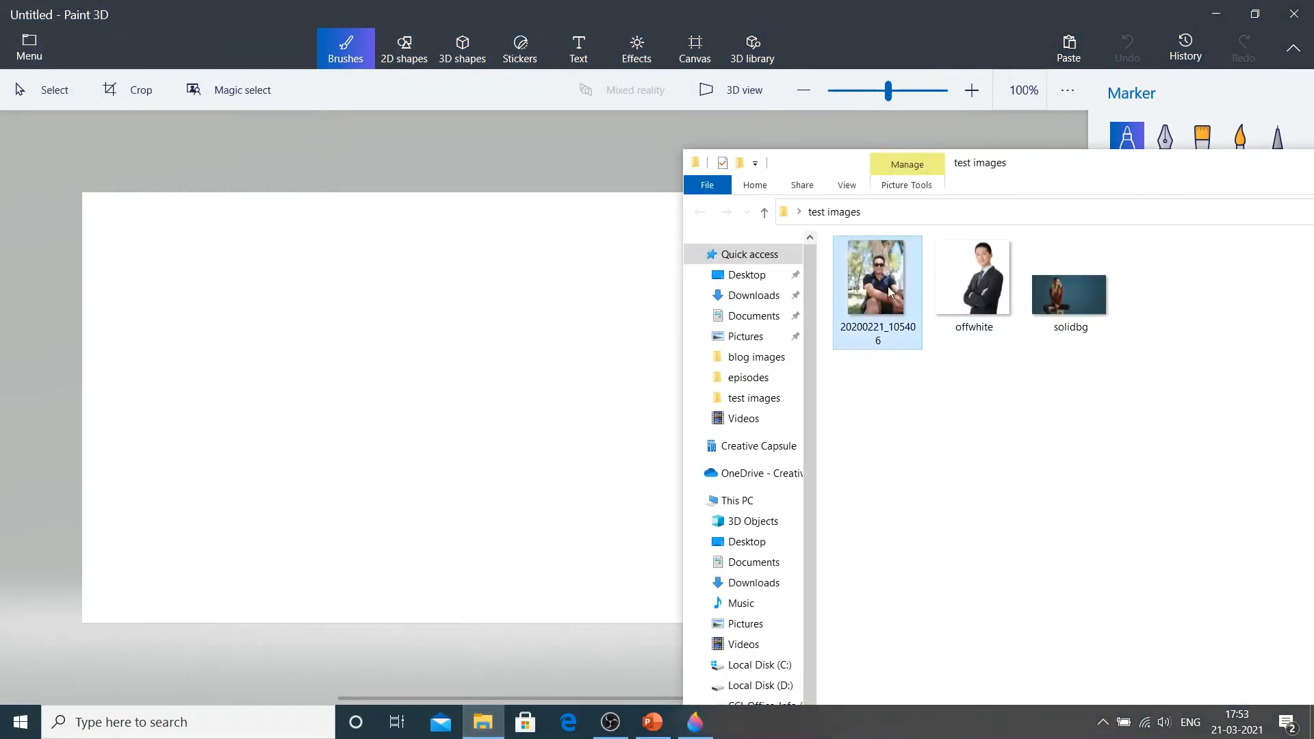
mouse_move(889, 291)
mouse_down()
mouse_move(527, 328)
mouse_move(533, 353)
mouse_up()
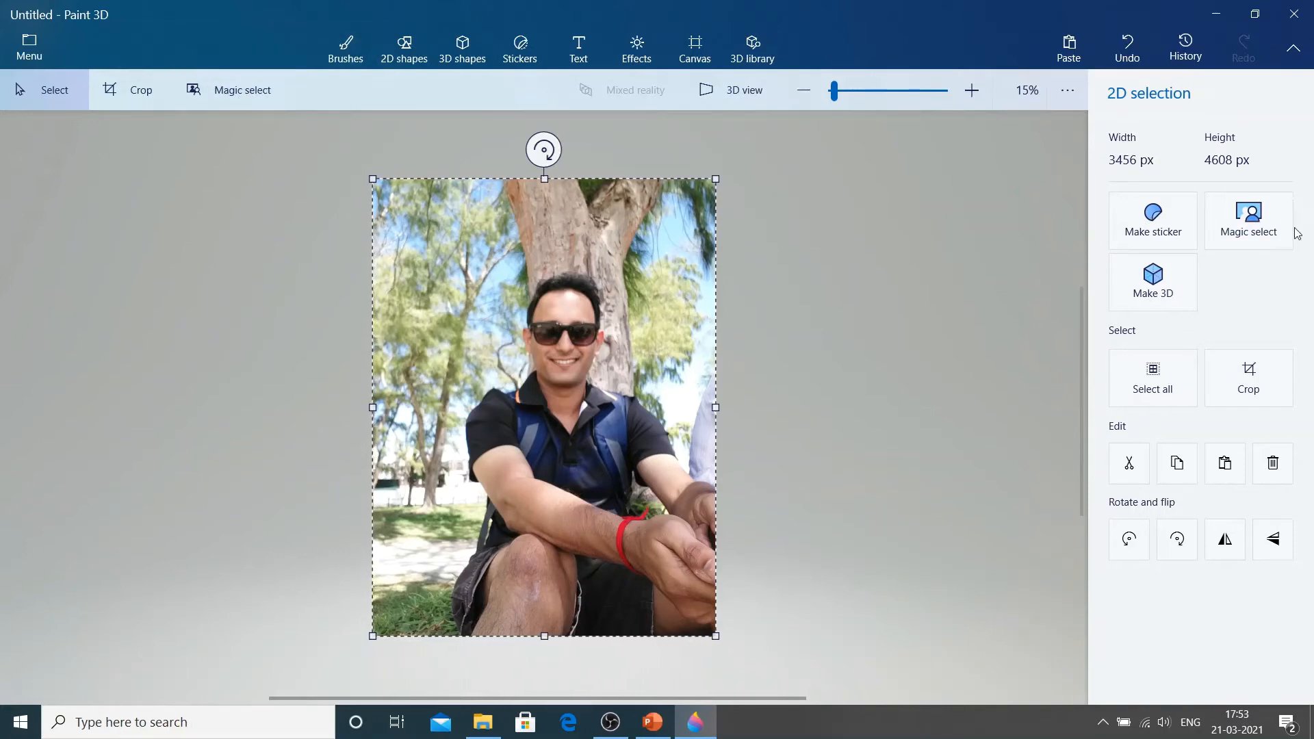
Step: Start Magic select on the photo and narrow the focus area closely around the seated man
click(1249, 225)
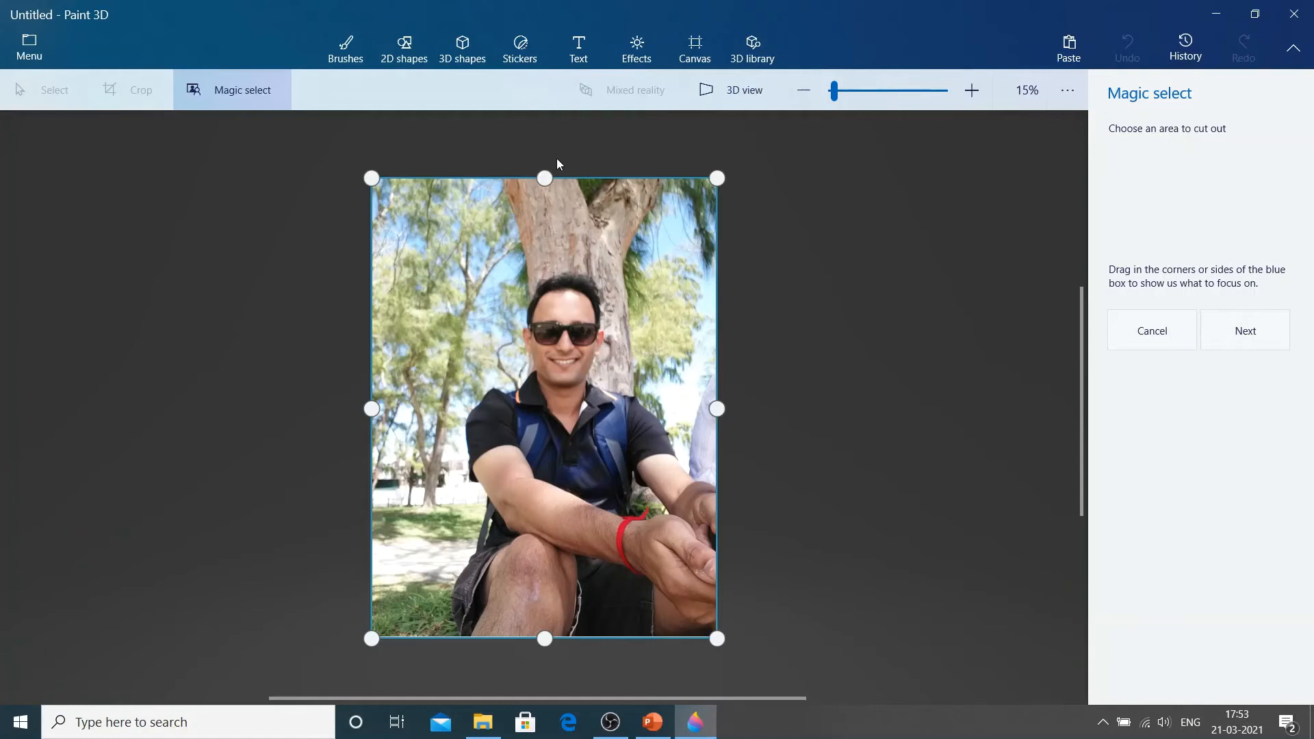
drag(545, 178, 554, 275)
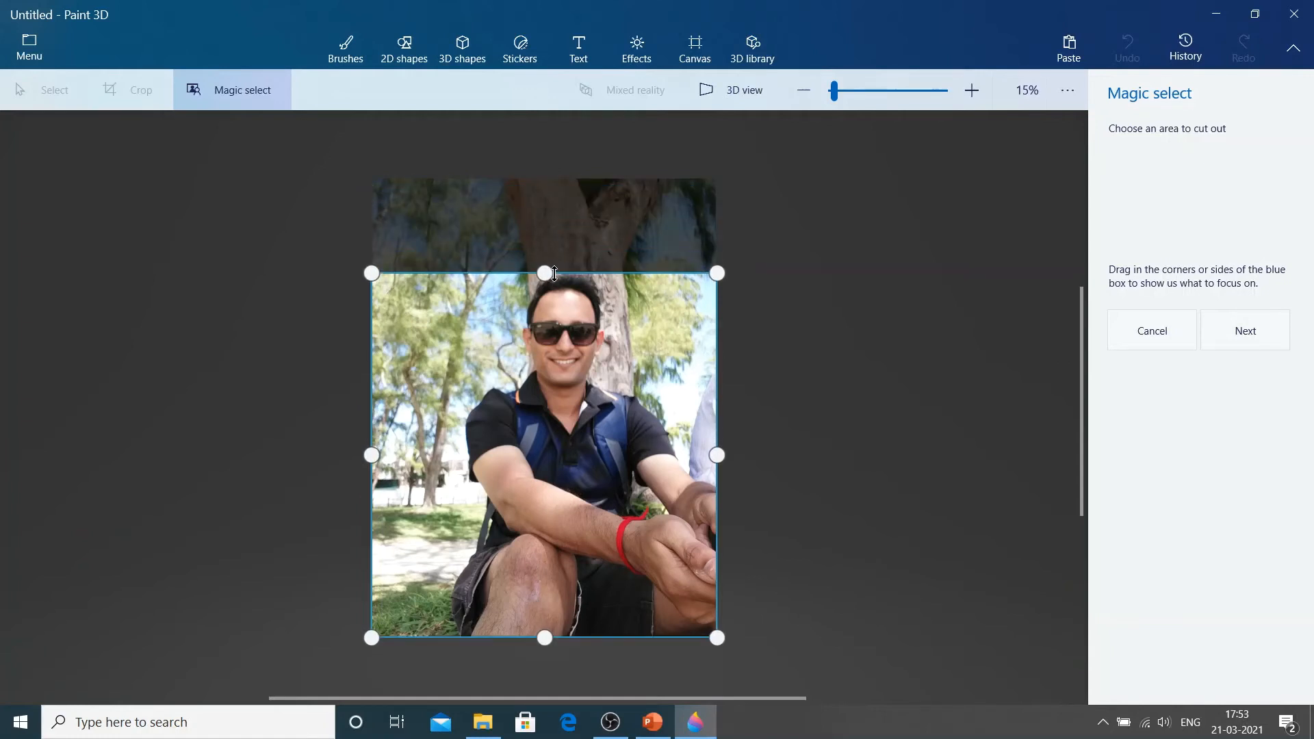
drag(371, 458, 459, 459)
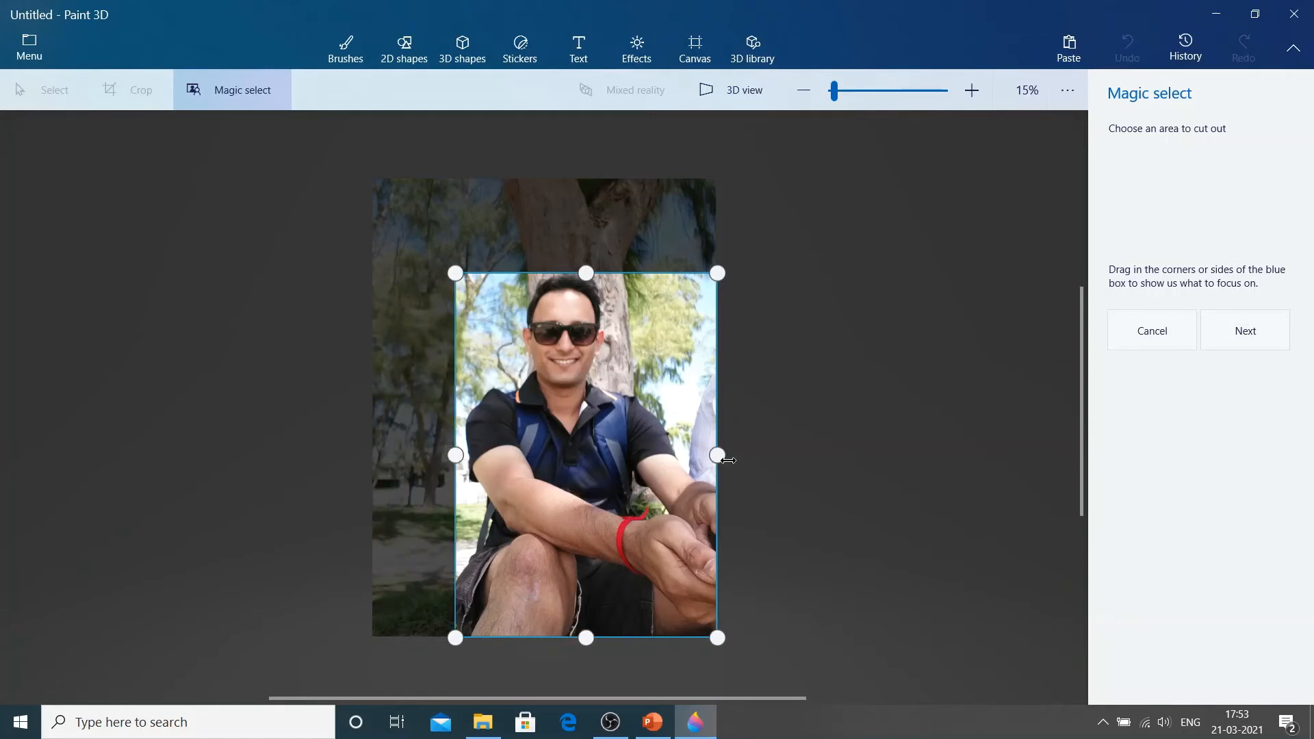
drag(717, 456, 679, 460)
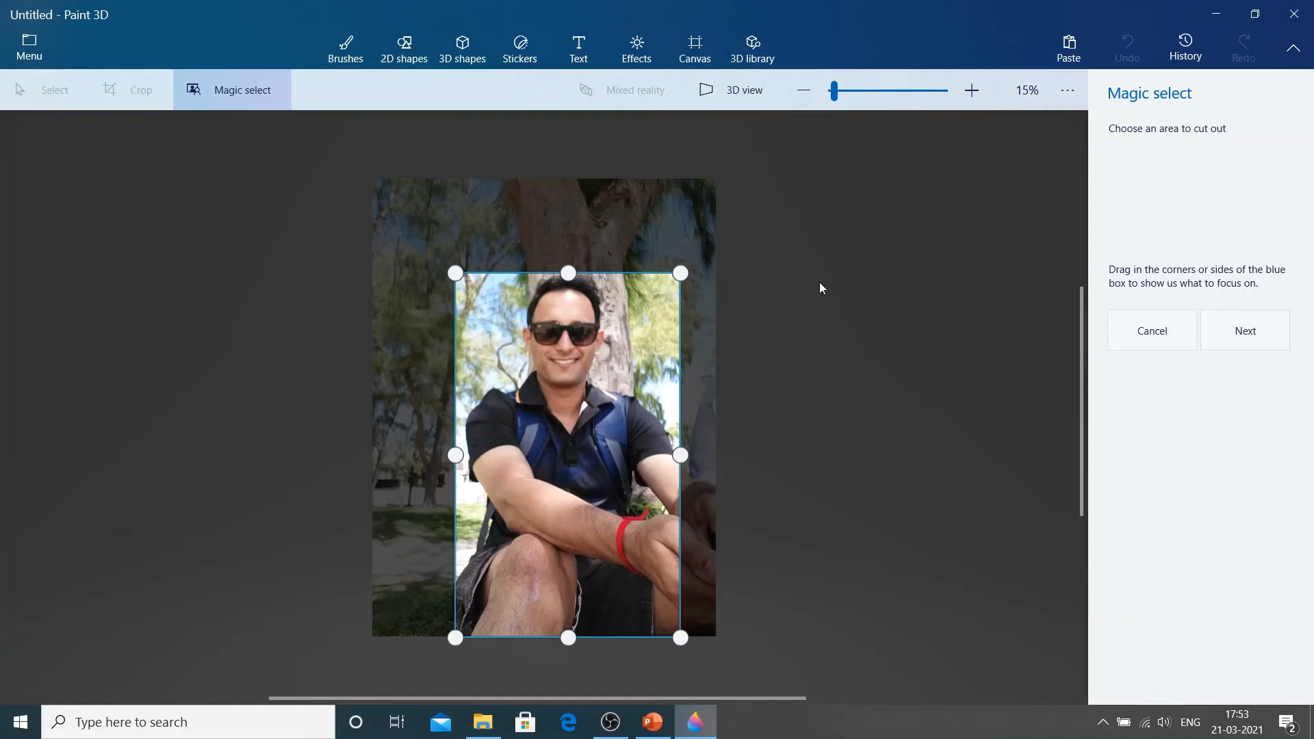
click(1246, 331)
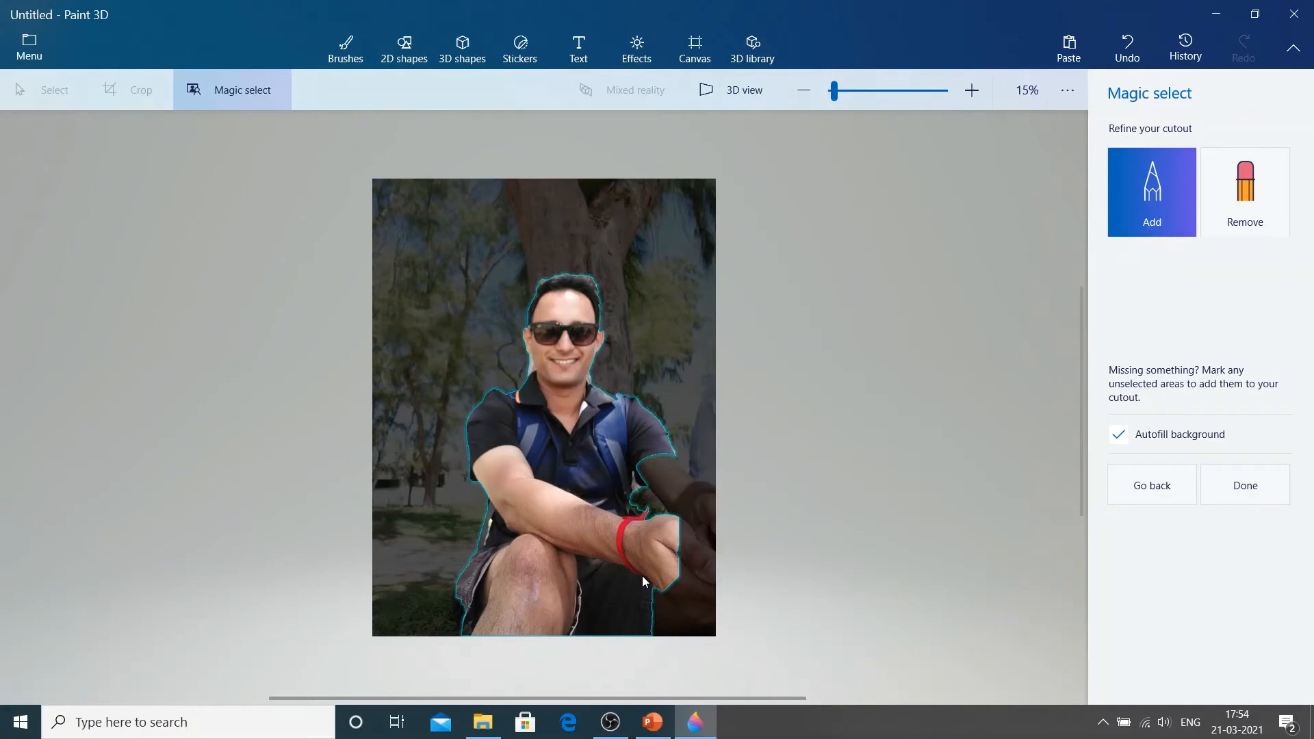
Step: Add the missing forearm and hand areas to the man's cutout and complete the Magic select
click(971, 90)
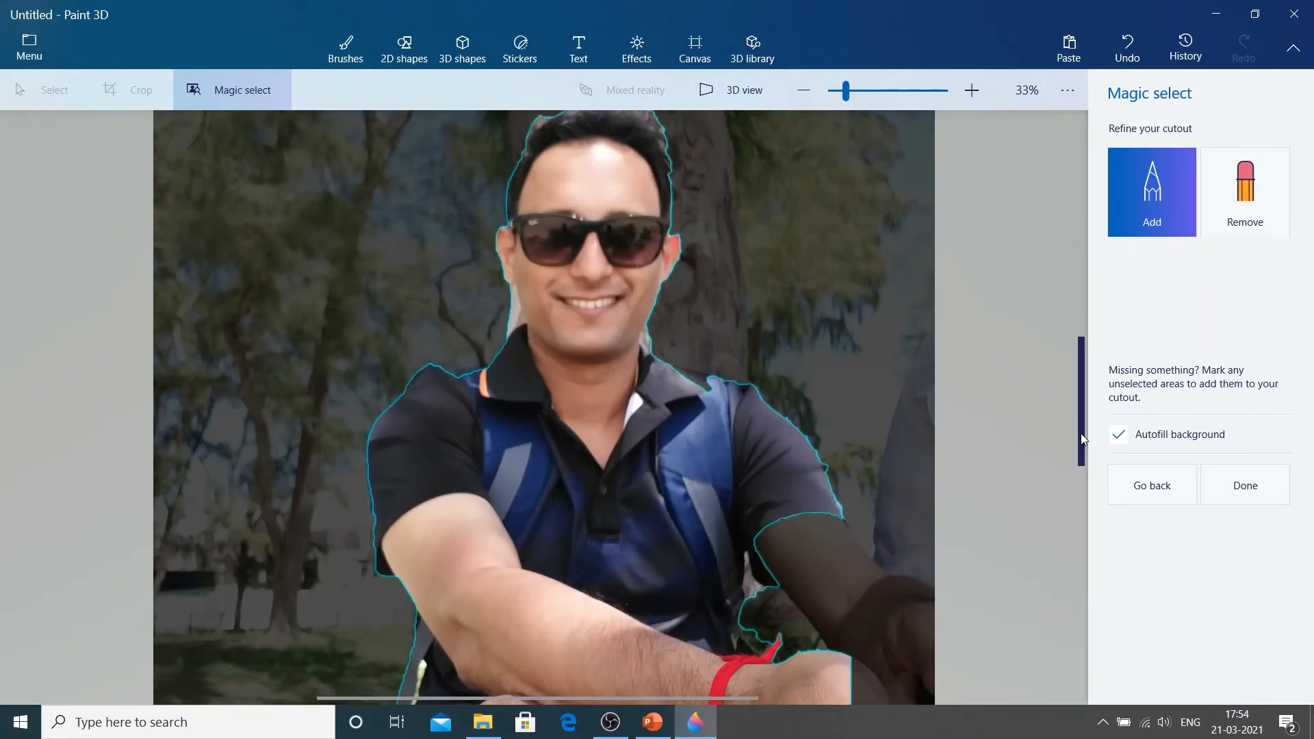
scroll(1078, 499, down, 5)
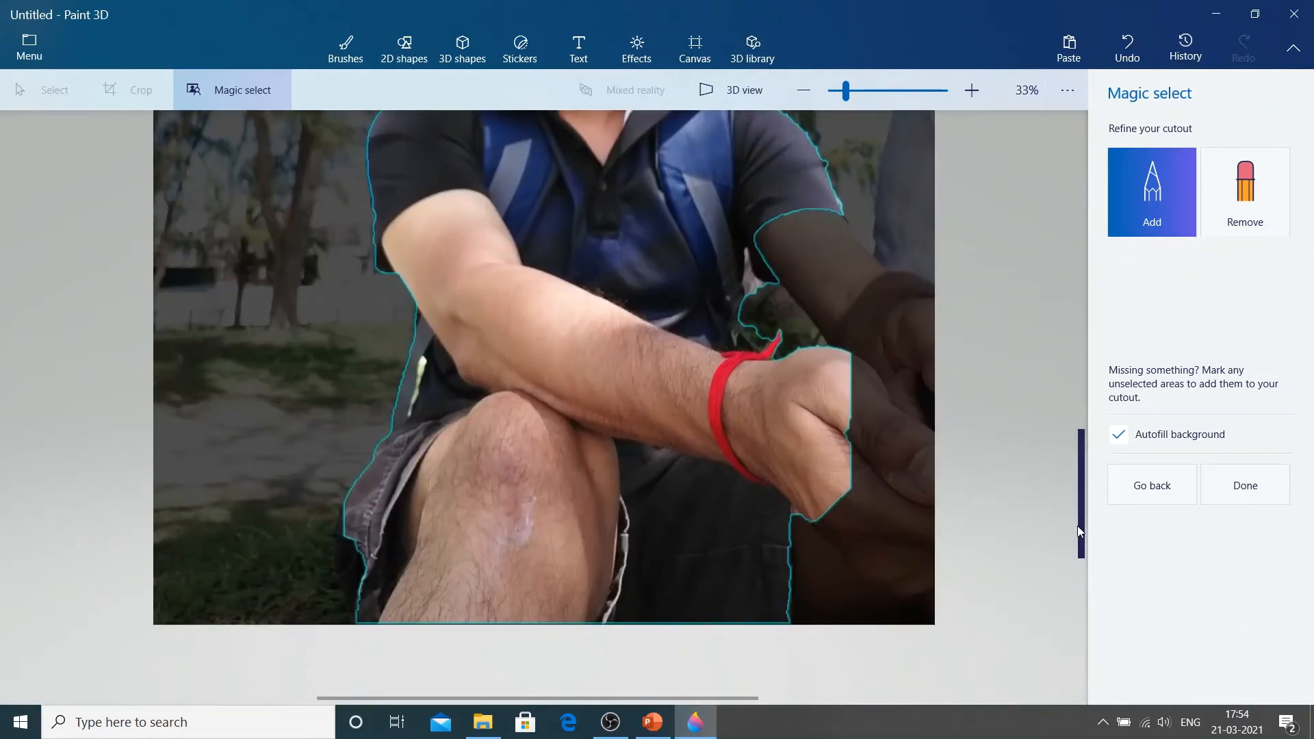
drag(1077, 527, 1073, 476)
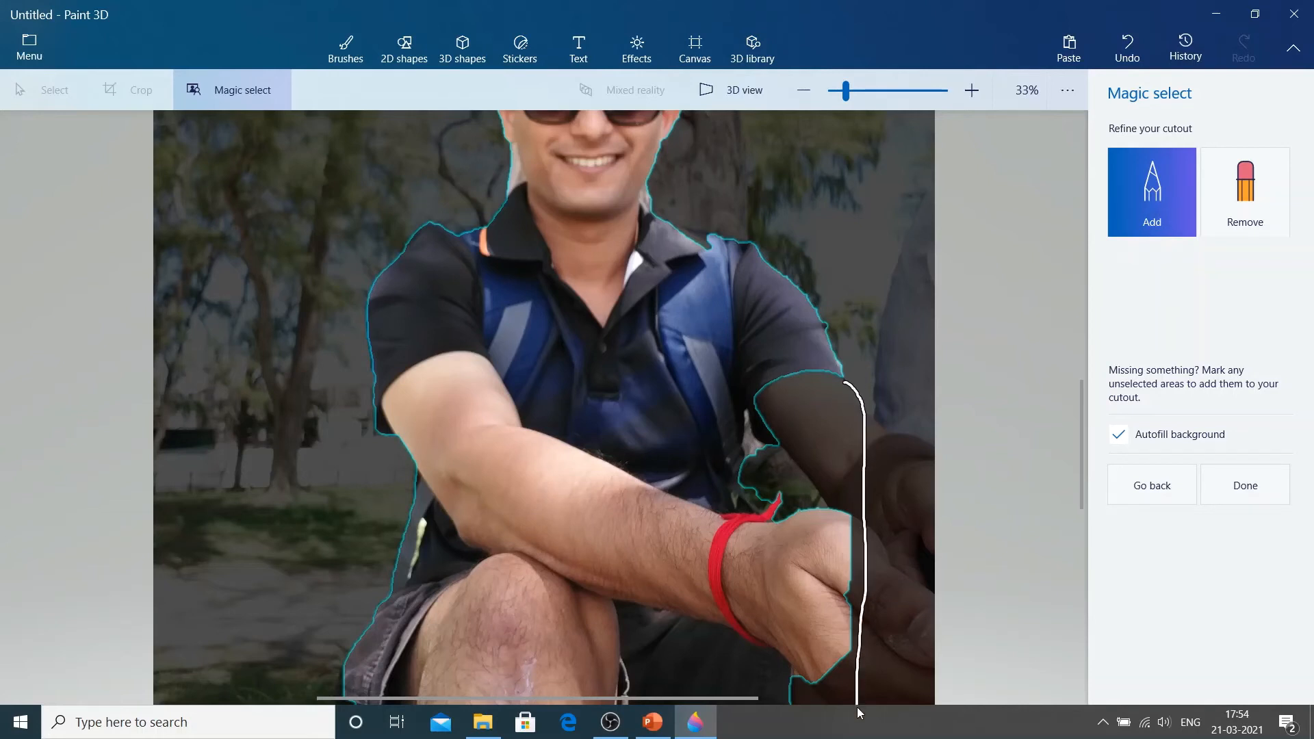
drag(857, 707, 857, 707)
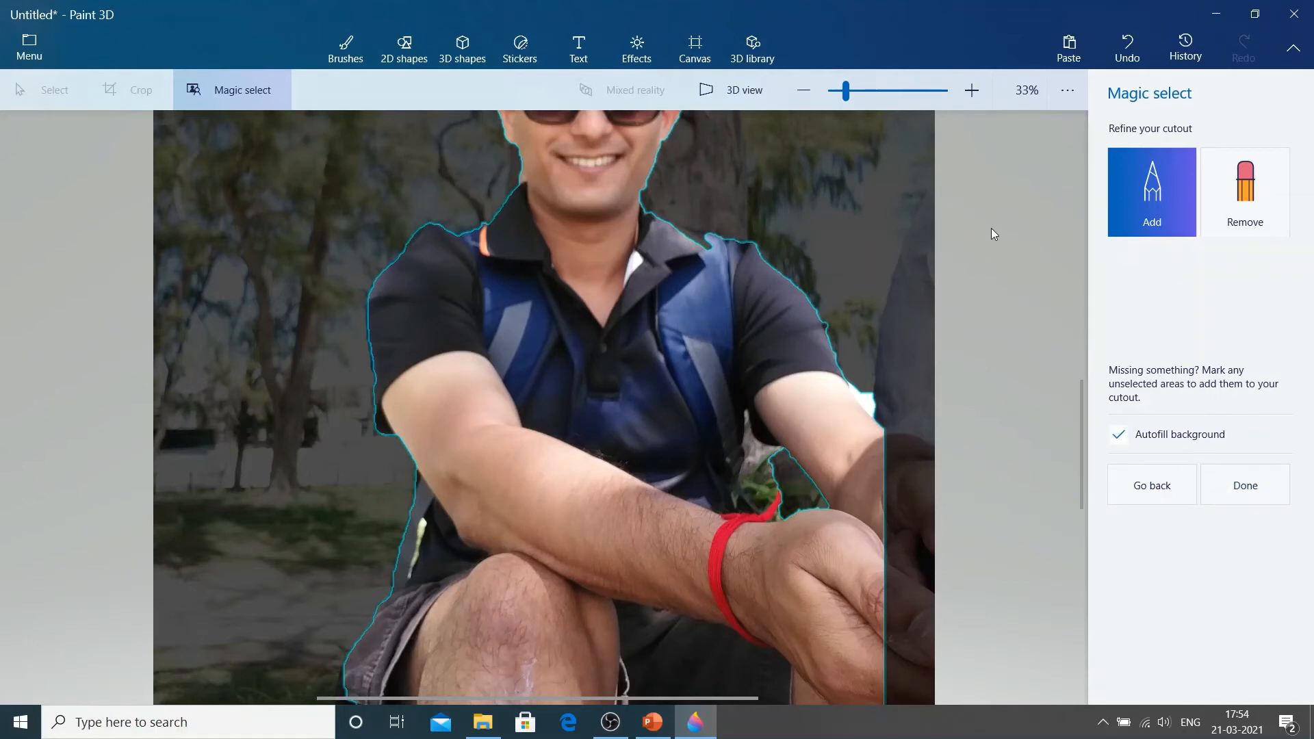
click(811, 96)
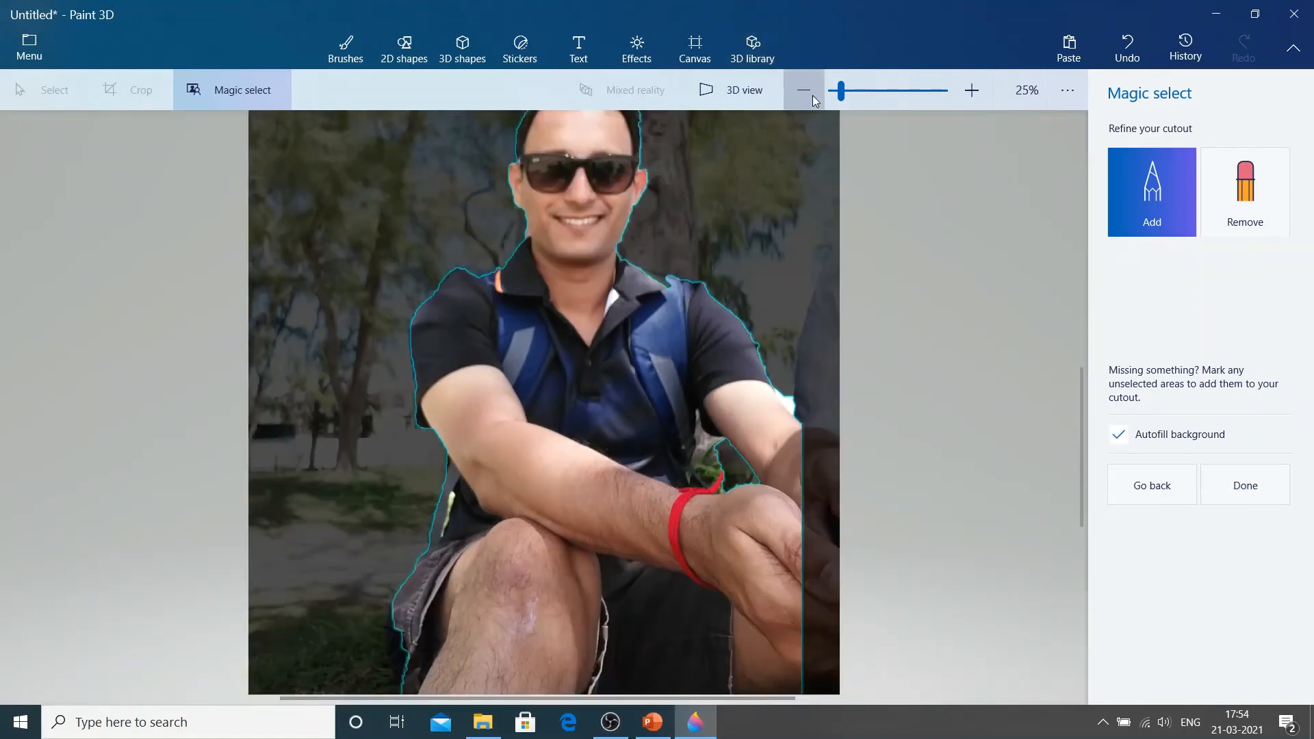
click(811, 95)
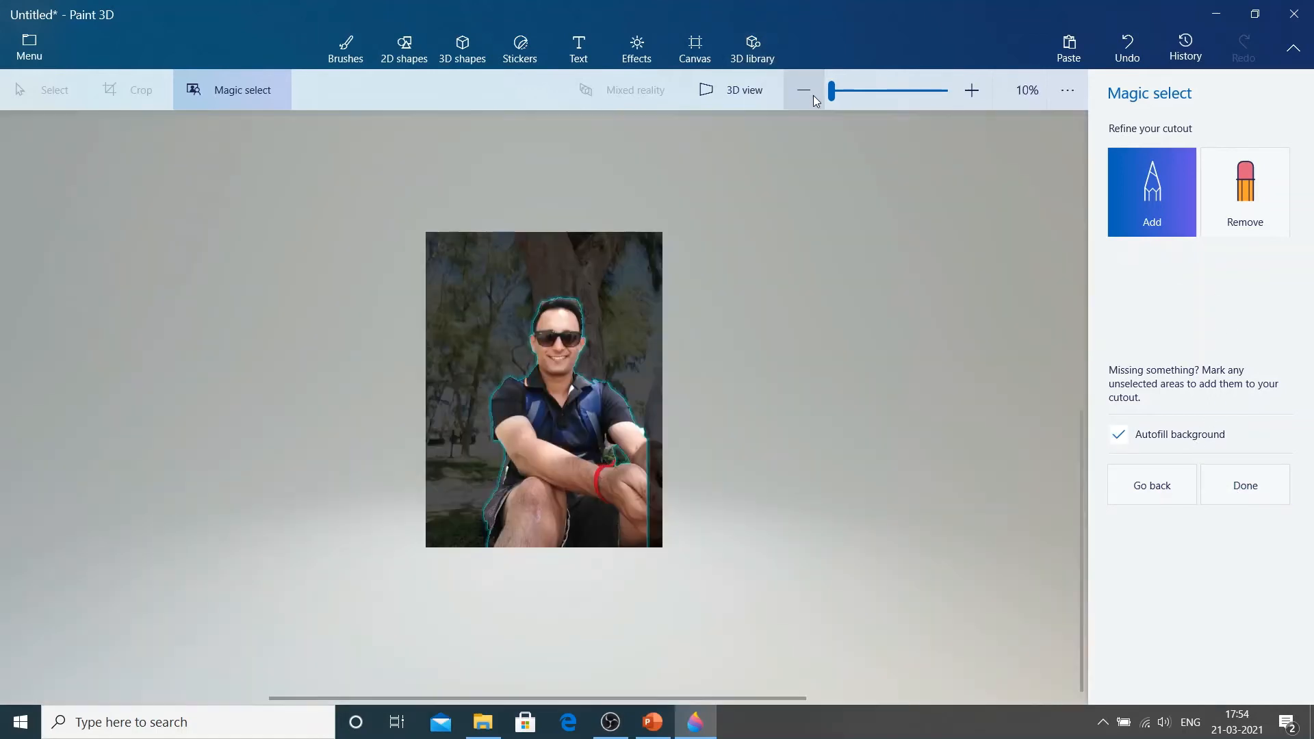
click(1245, 486)
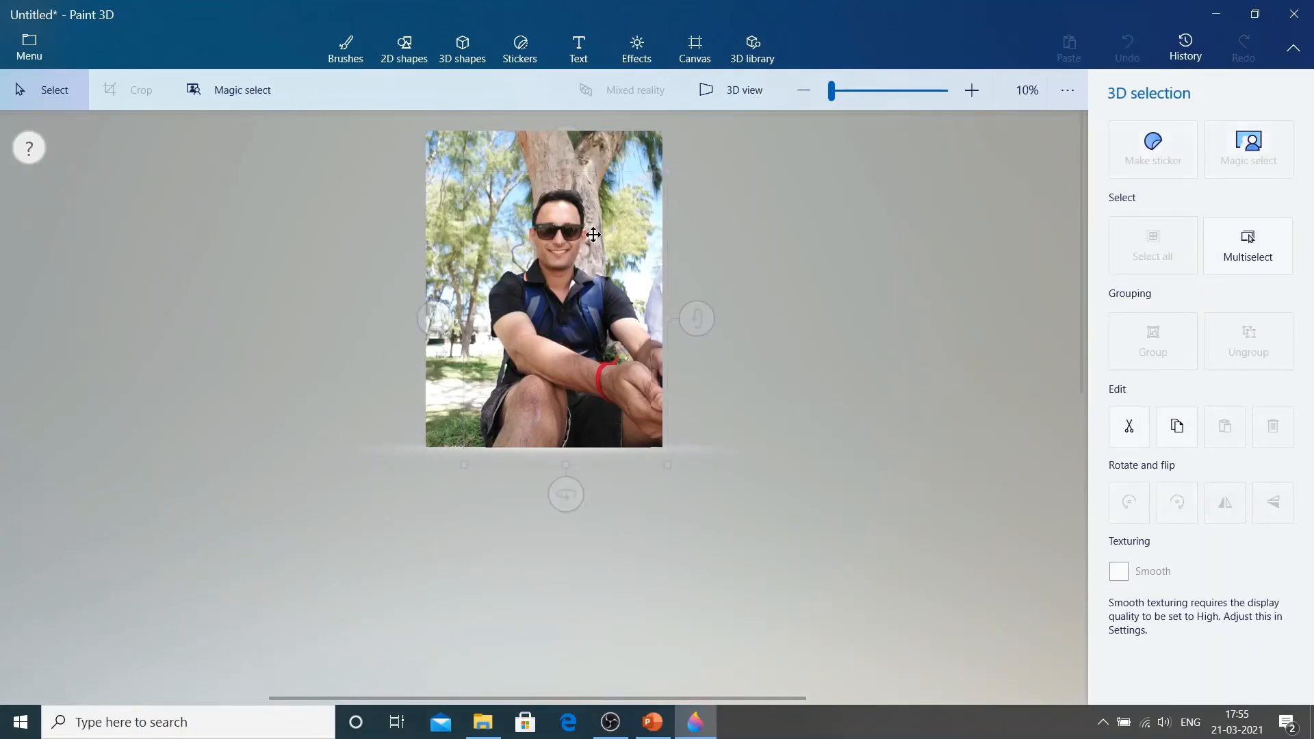
Step: Move the man's cutout off the photo and back over it, and copy the cutout
drag(540, 250, 364, 205)
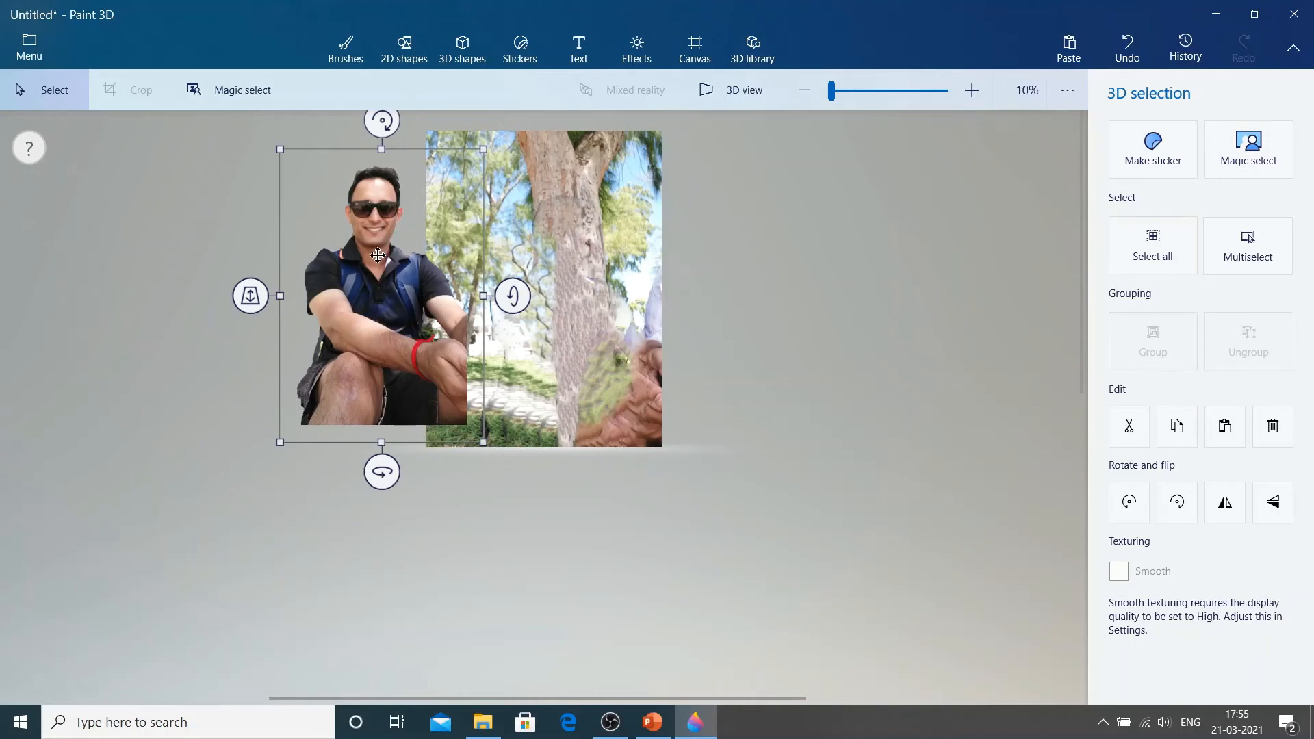
drag(377, 256, 545, 261)
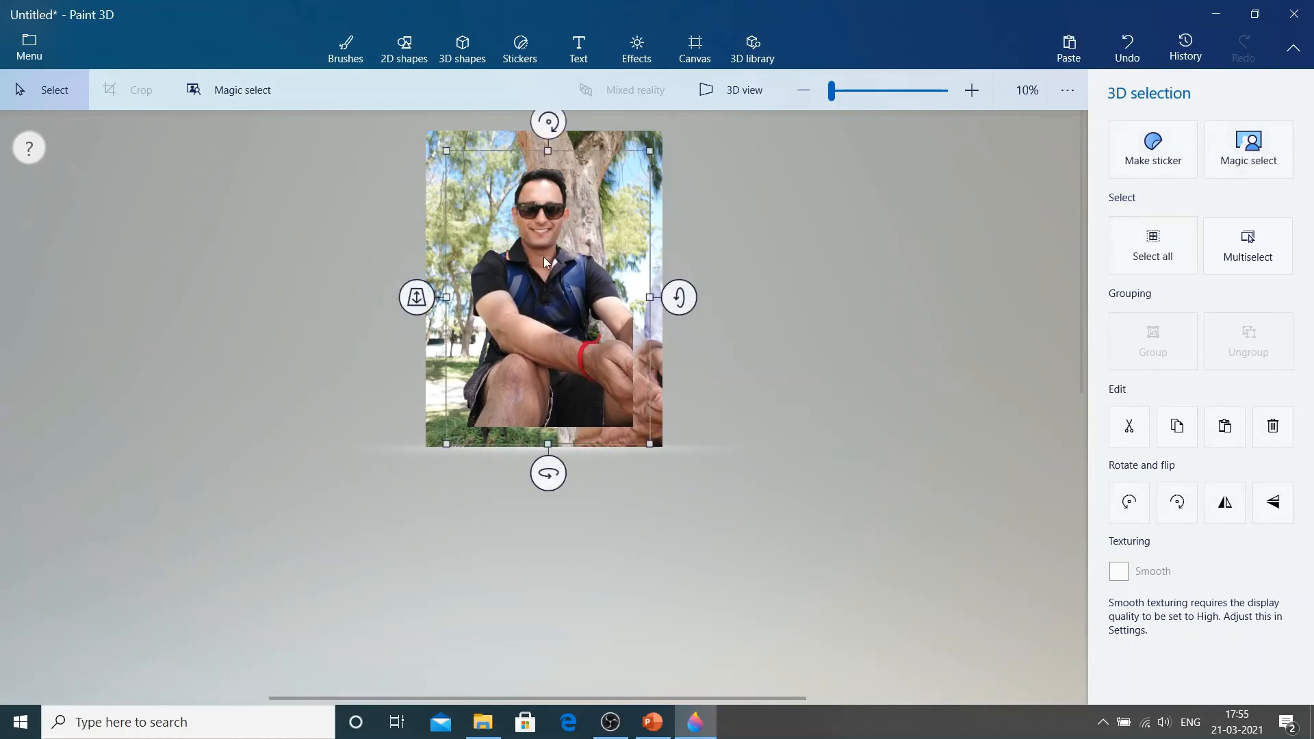
key(ctrl)
key(ctrl)
key(super+r)
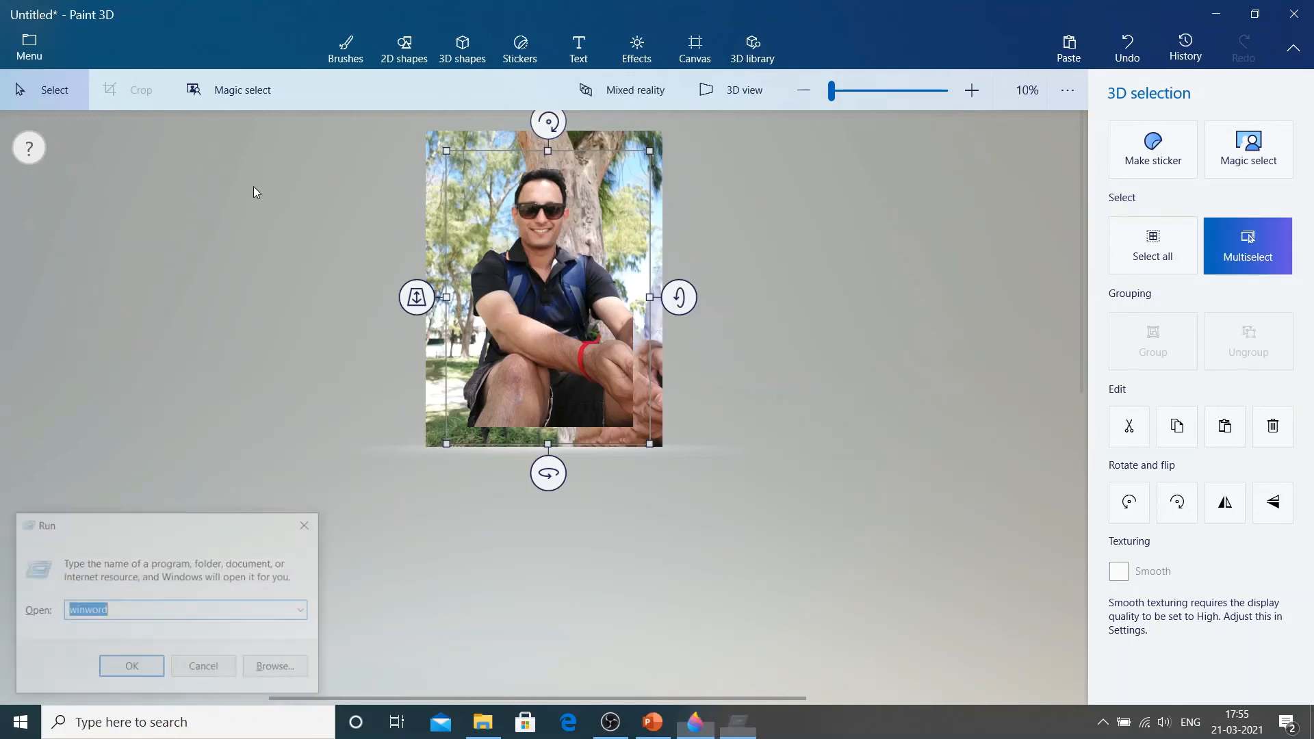
Step: Start a new project without saving the current one and paste the copied cutout onto the blank canvas
click(35, 44)
click(55, 99)
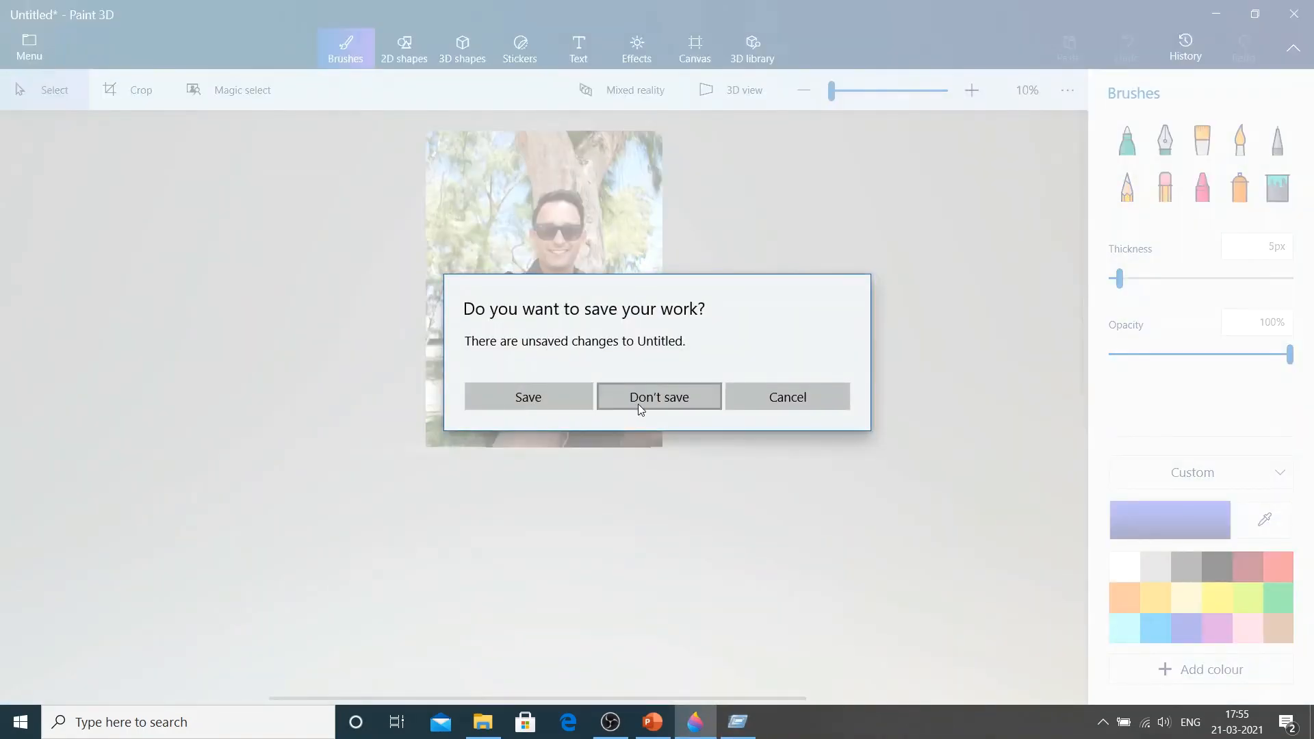
click(643, 406)
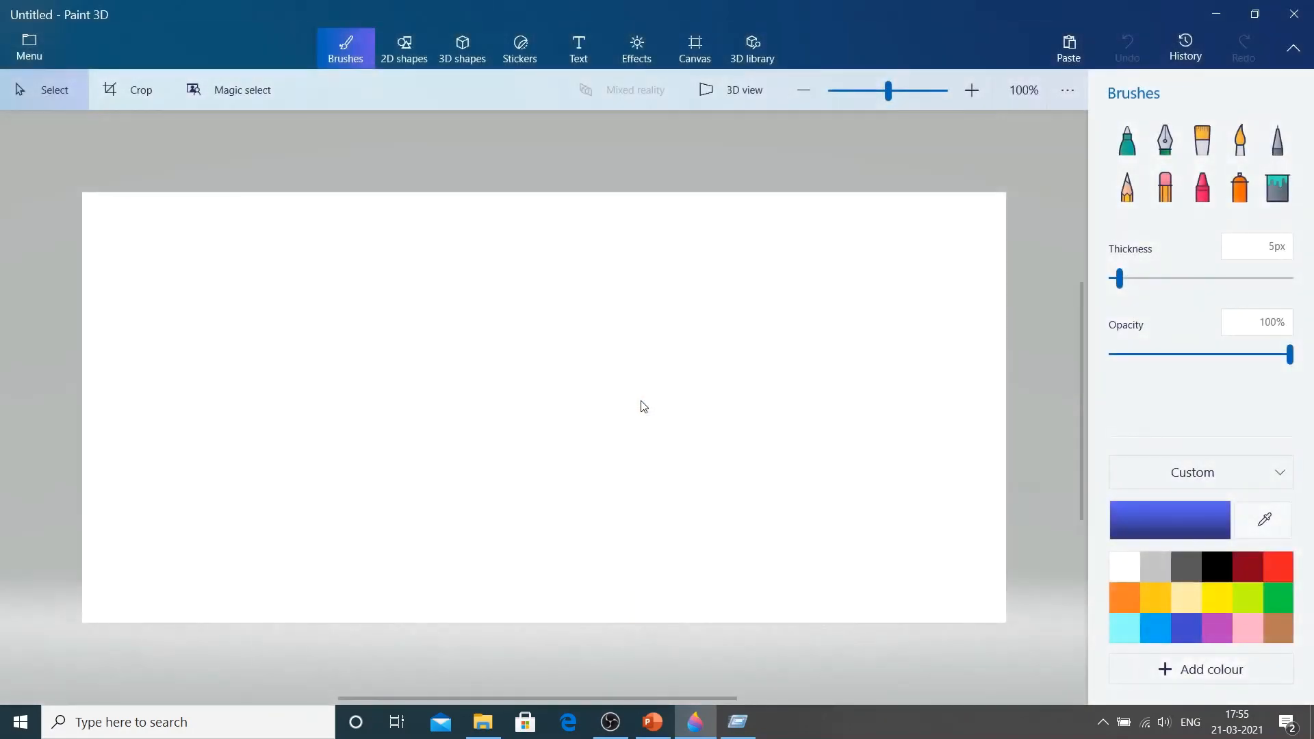
key(ctrl+v)
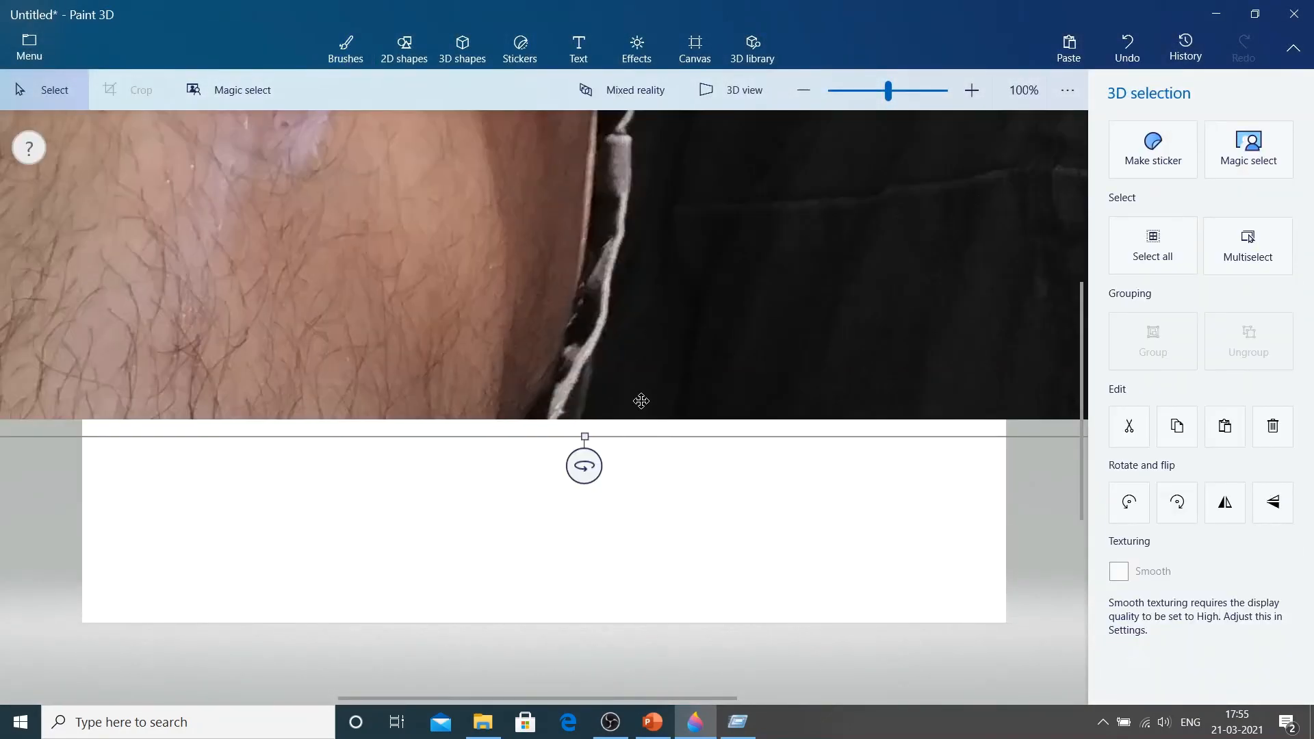
scroll(641, 401, down, 1)
scroll(641, 401, down, 6)
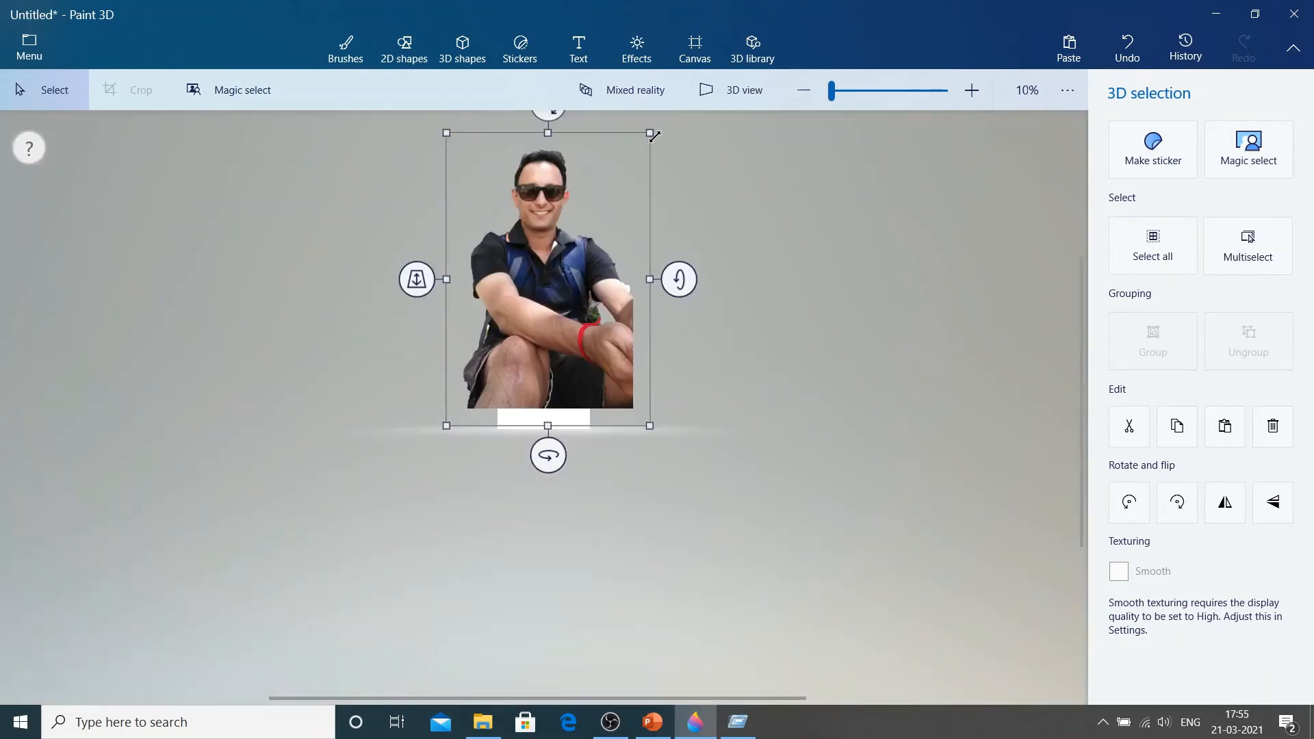
Step: Shrink the pasted cutout to fit within the canvas height, position it on the canvas's left half and deselect it
drag(649, 133, 558, 383)
click(529, 401)
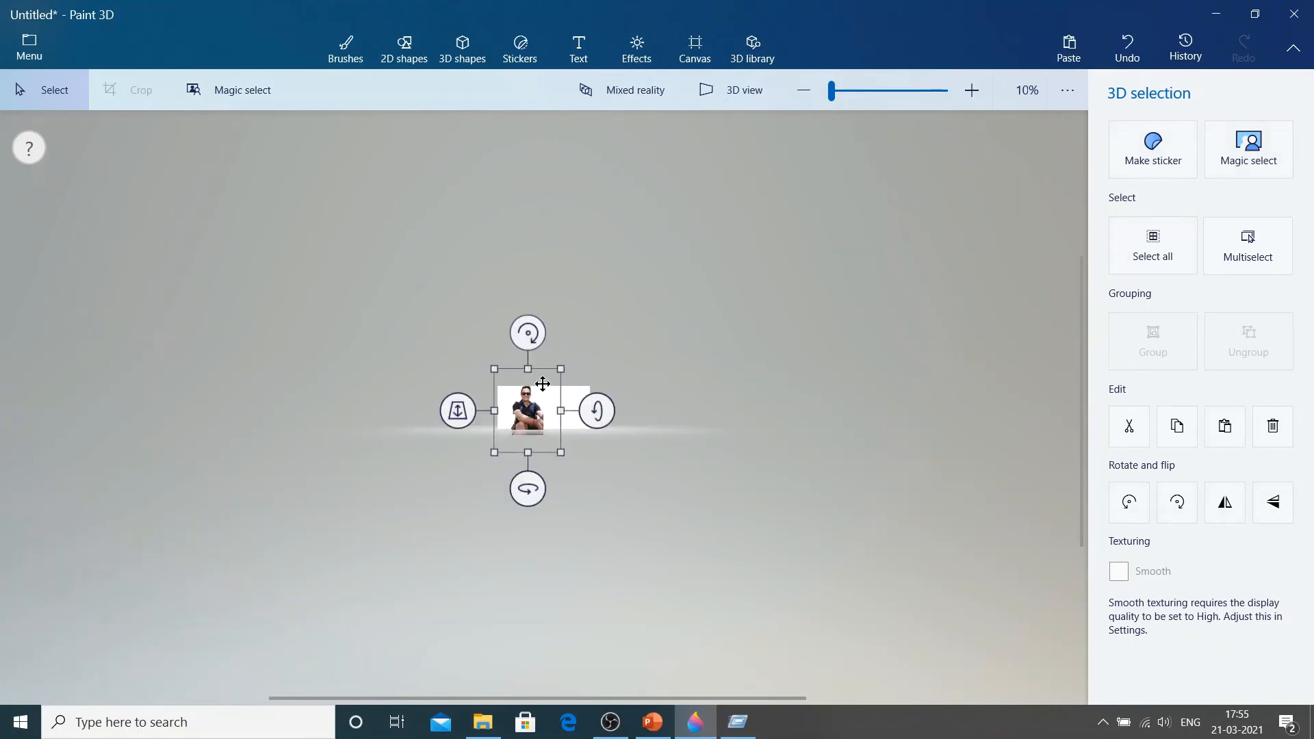
click(551, 375)
click(529, 412)
drag(530, 412, 529, 403)
click(972, 94)
click(973, 93)
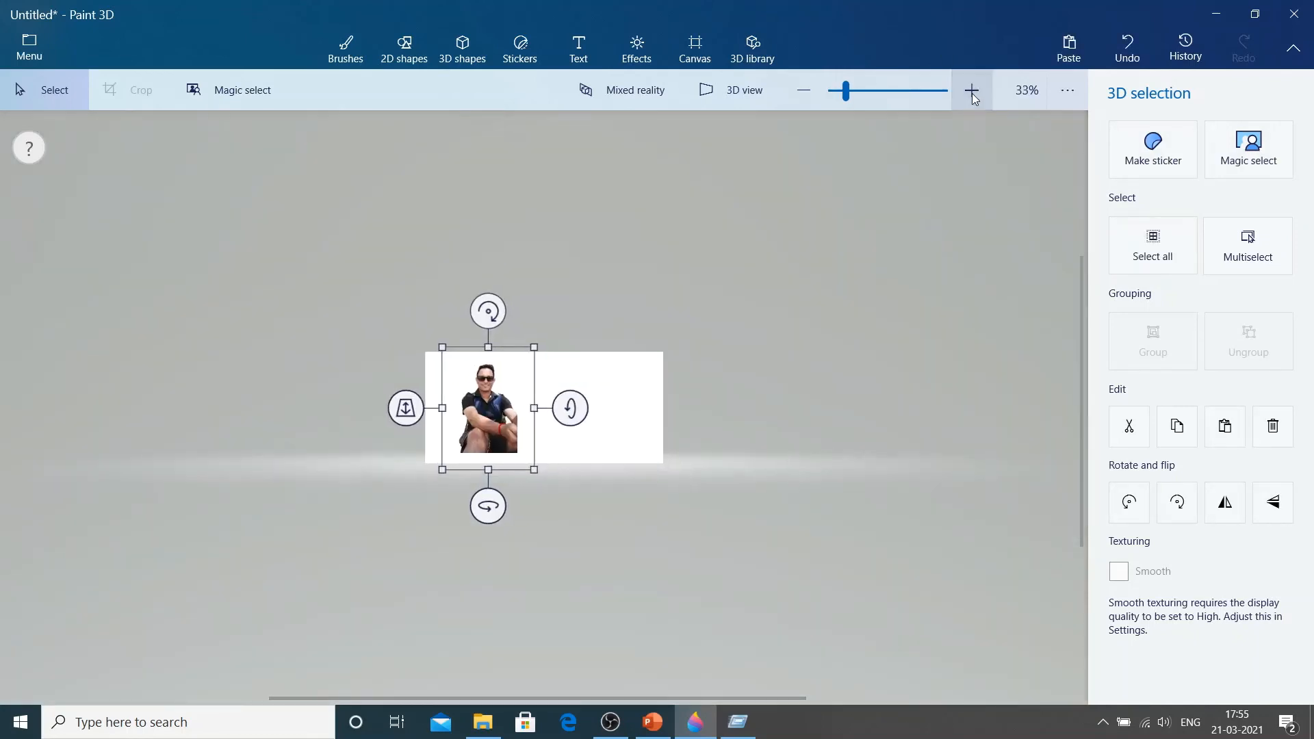
click(973, 93)
click(973, 93)
click(972, 93)
click(578, 363)
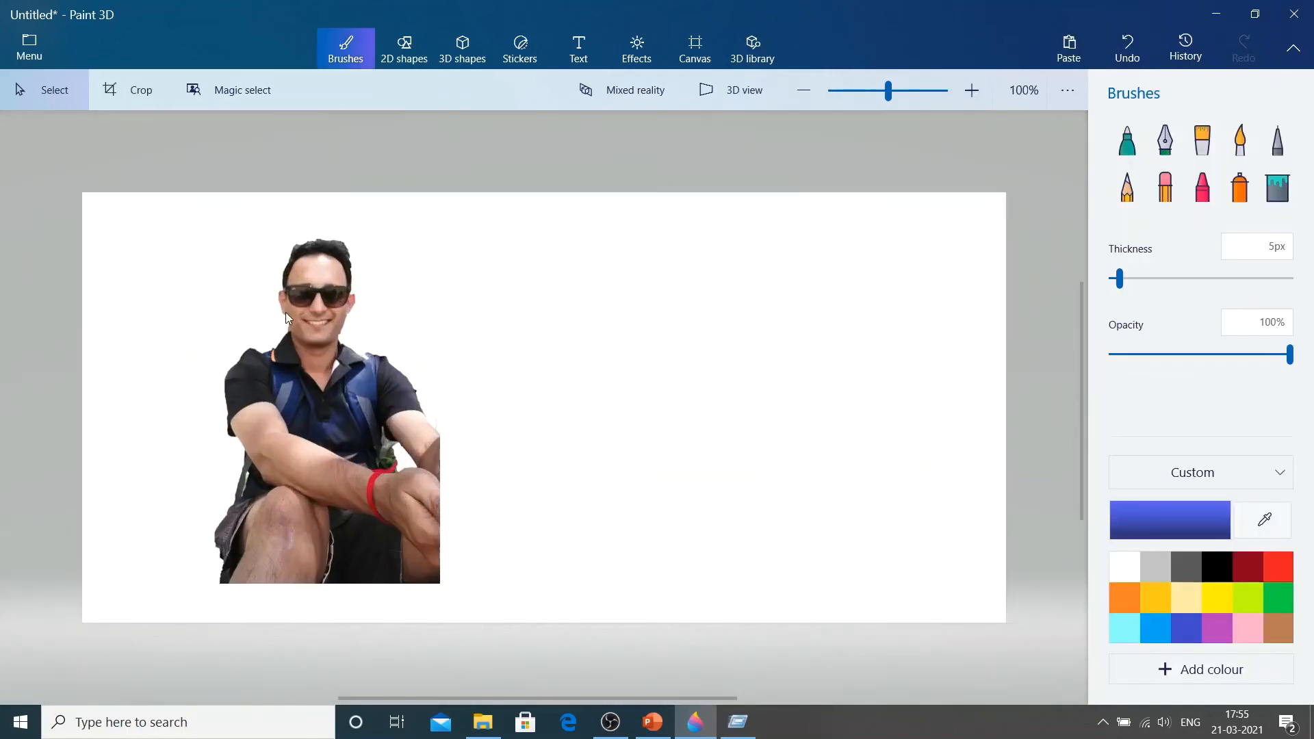